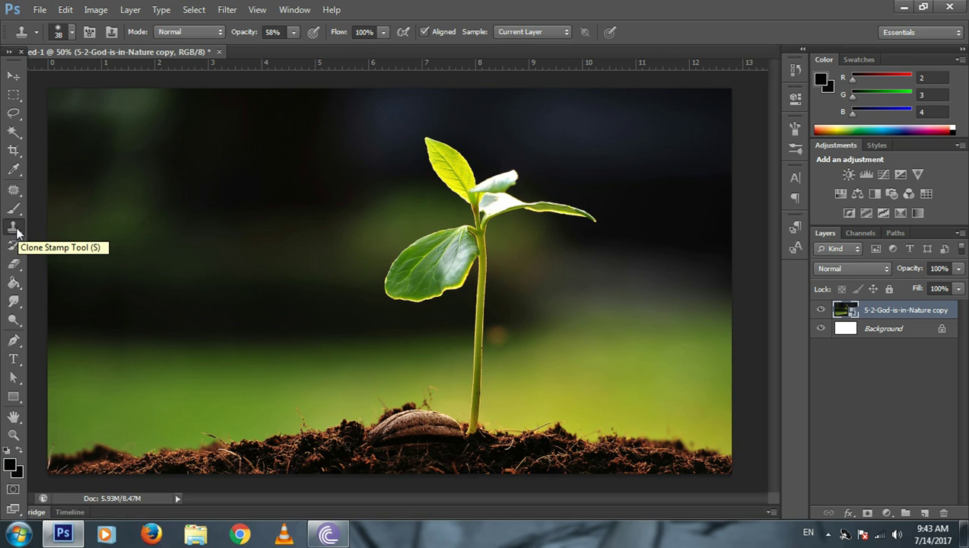
- Choose the Clone Stamp Tool from the stamp tool group
right_click(17, 232)
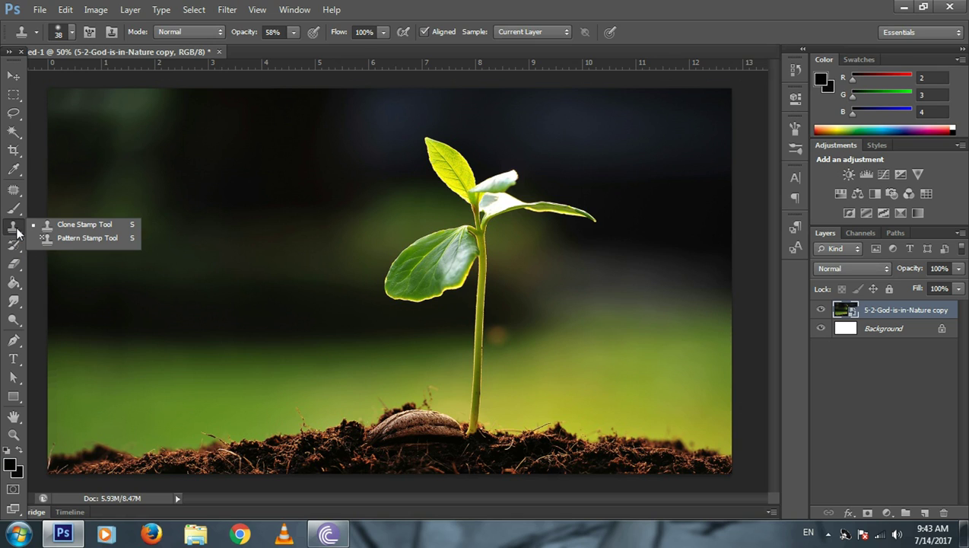
click(96, 231)
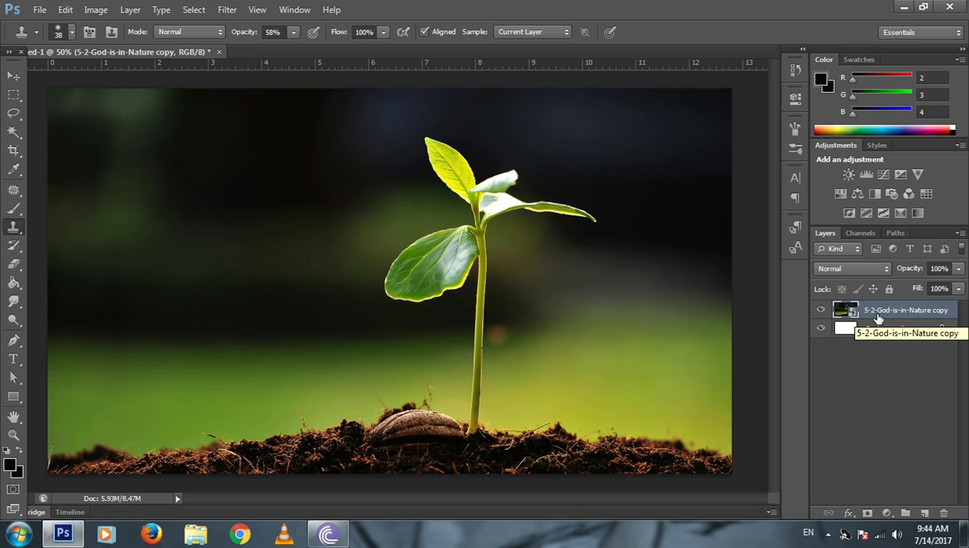
- Rasterize the '5-2-God-is-in-Nature copy' layer into an ordinary pixel layer
right_click(878, 318)
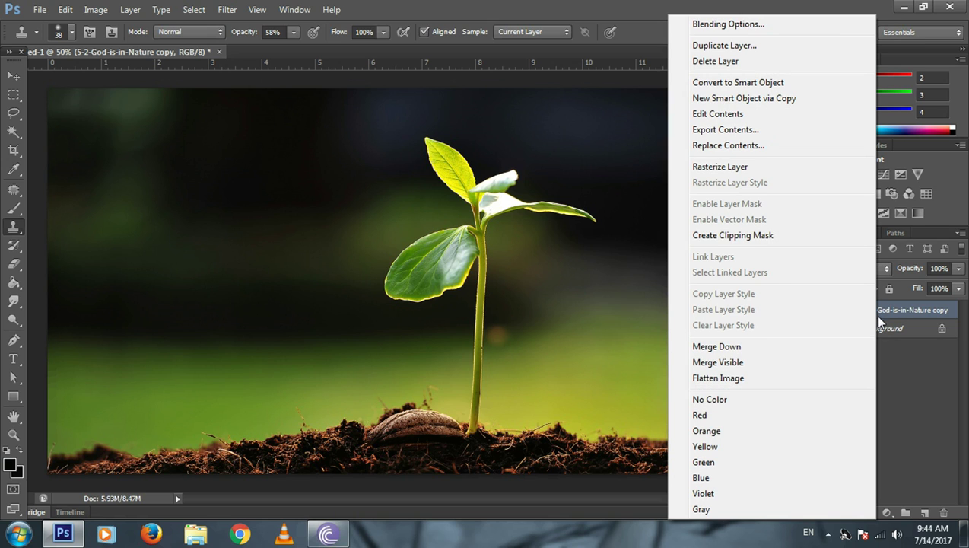
click(751, 167)
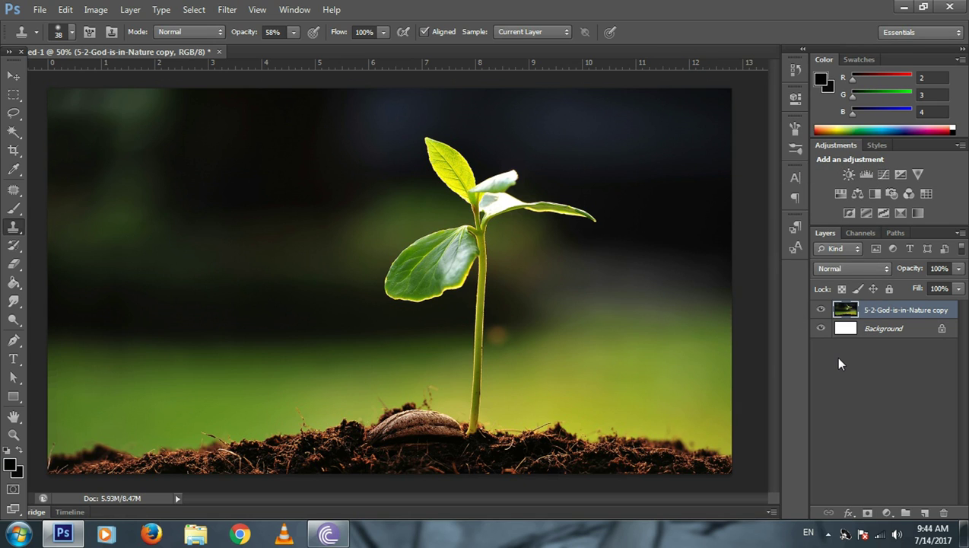
- Enlarge the clone brush from 38 to 55 px at 0% hardness
right_click(545, 349)
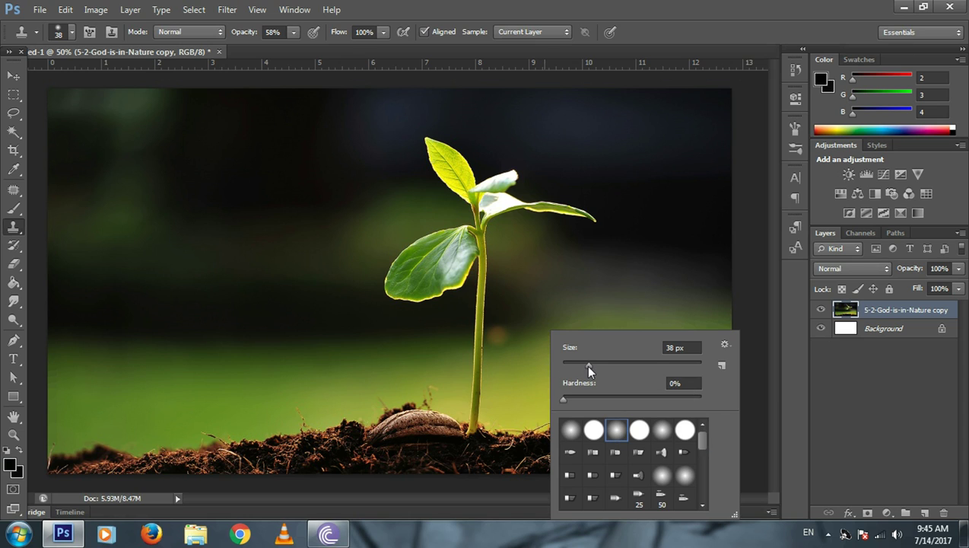
drag(589, 365, 601, 365)
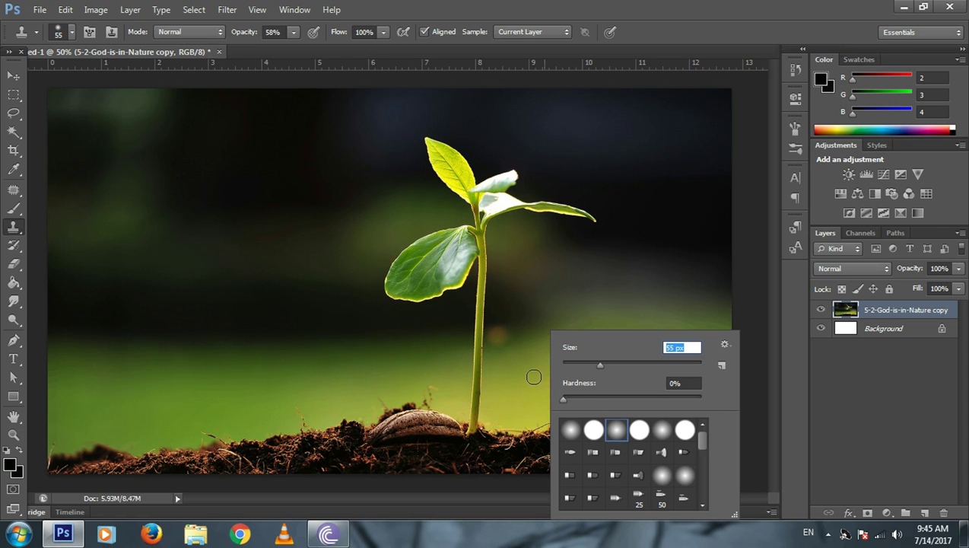
key(Return)
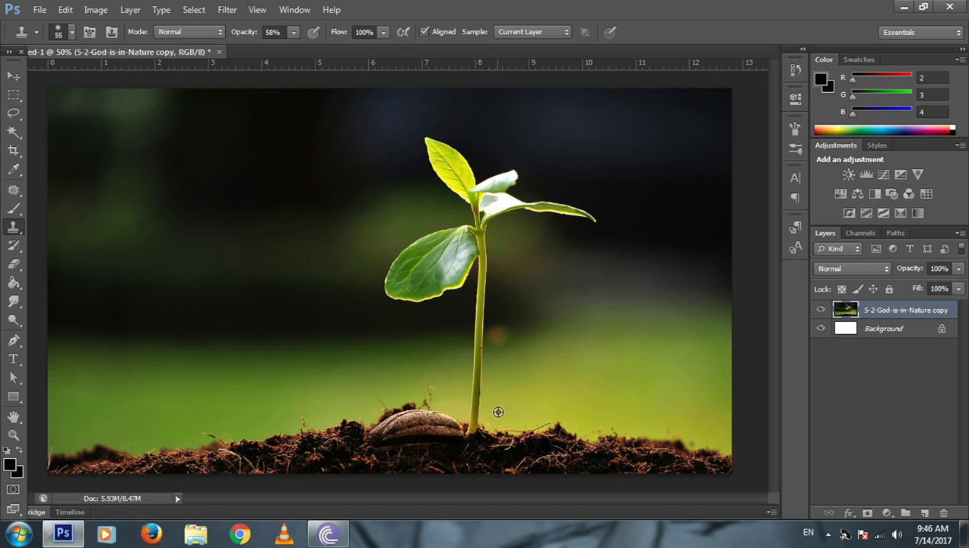
- Sample the green background and clone it over the lower stem down toward the soil
alt+click(500, 412)
drag(481, 411, 476, 400)
drag(478, 400, 479, 398)
drag(480, 391, 479, 389)
mouse_move(479, 389)
mouse_down()
mouse_move(478, 406)
mouse_move(506, 396)
mouse_move(471, 396)
mouse_move(474, 385)
mouse_move(480, 408)
mouse_move(486, 398)
mouse_up()
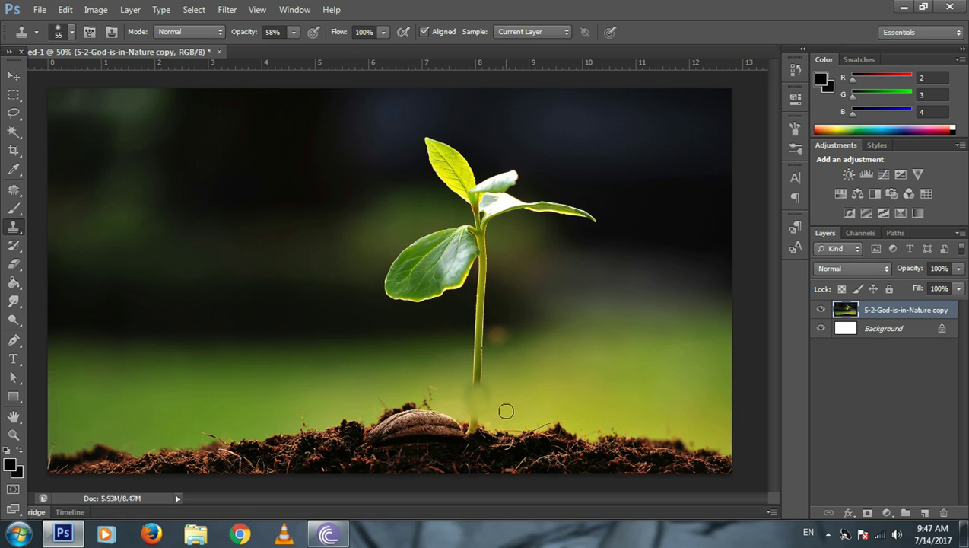
- At 75% opacity and a 77 px brush, clone background over the remaining stem base
click(294, 32)
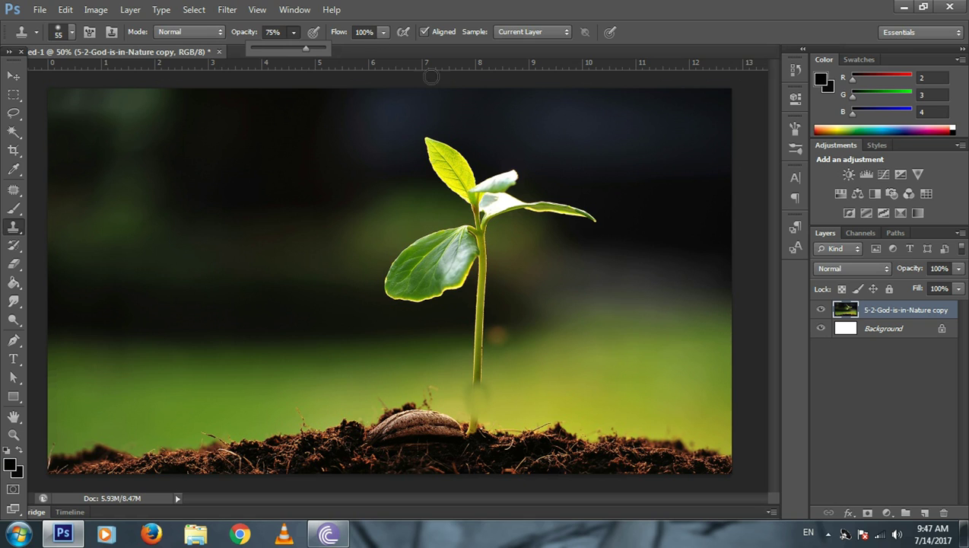
right_click(523, 392)
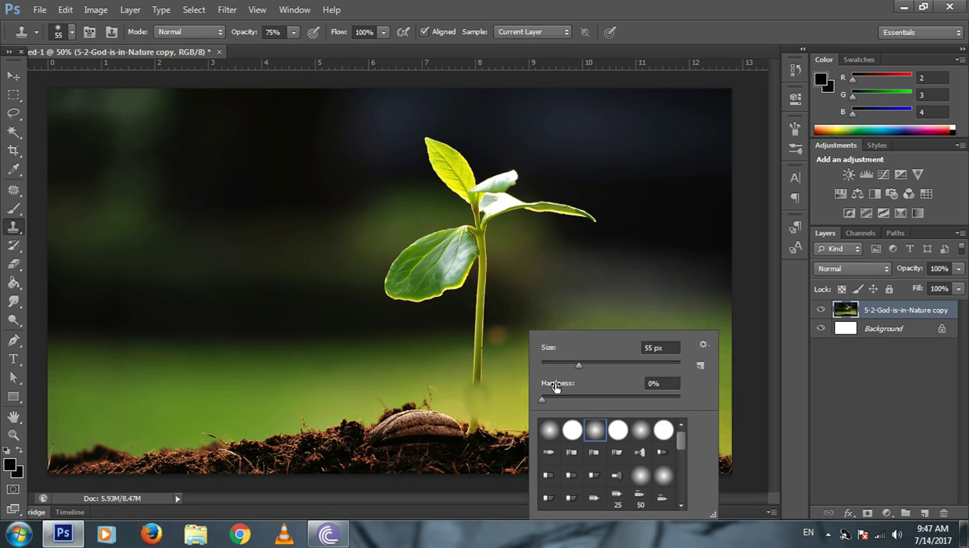
drag(580, 365, 595, 365)
key(Return)
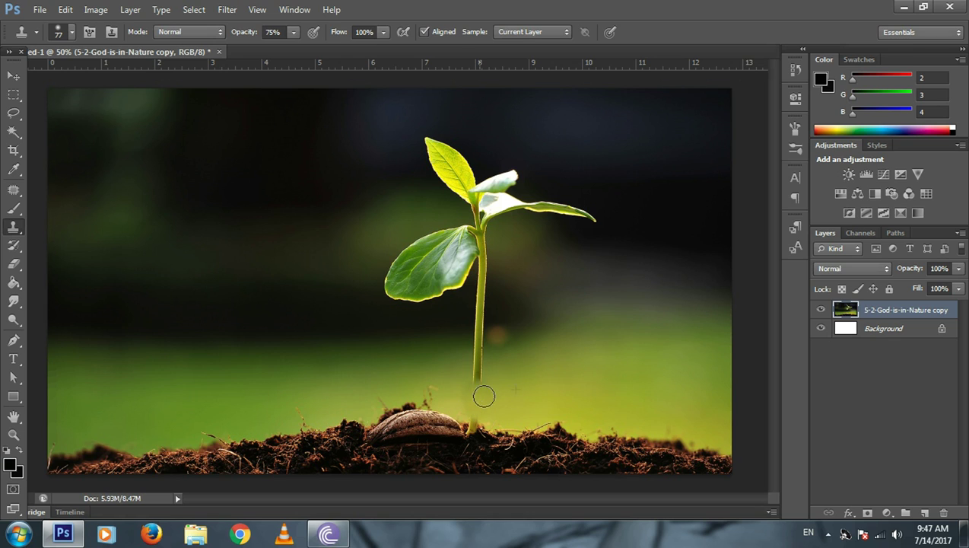
mouse_move(476, 409)
mouse_down()
mouse_move(471, 375)
mouse_move(482, 382)
mouse_move(471, 360)
mouse_move(480, 372)
mouse_up()
mouse_move(496, 411)
mouse_down()
mouse_move(484, 400)
mouse_move(471, 413)
mouse_up()
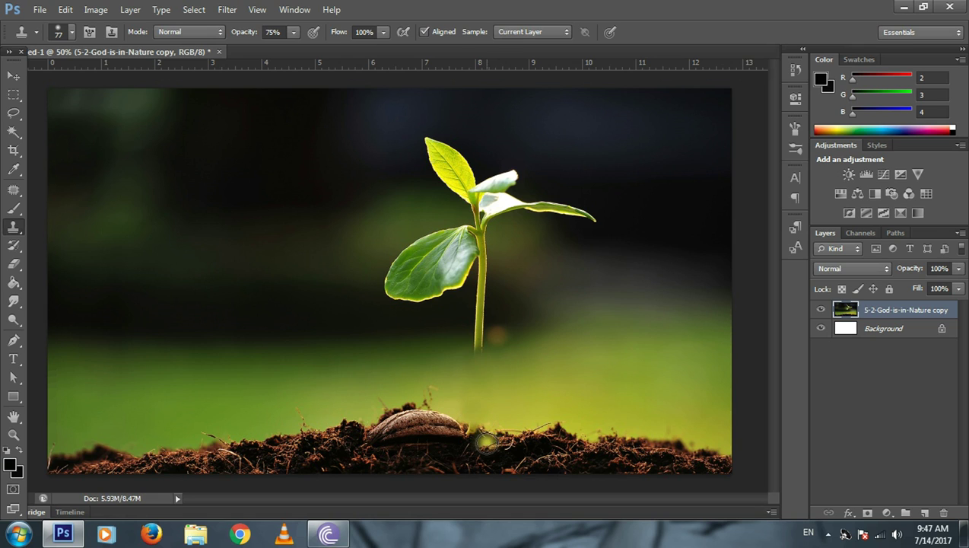
- With a 34 px brush, clone soil texture over the seed edge where the stem met it
right_click(533, 389)
click(572, 365)
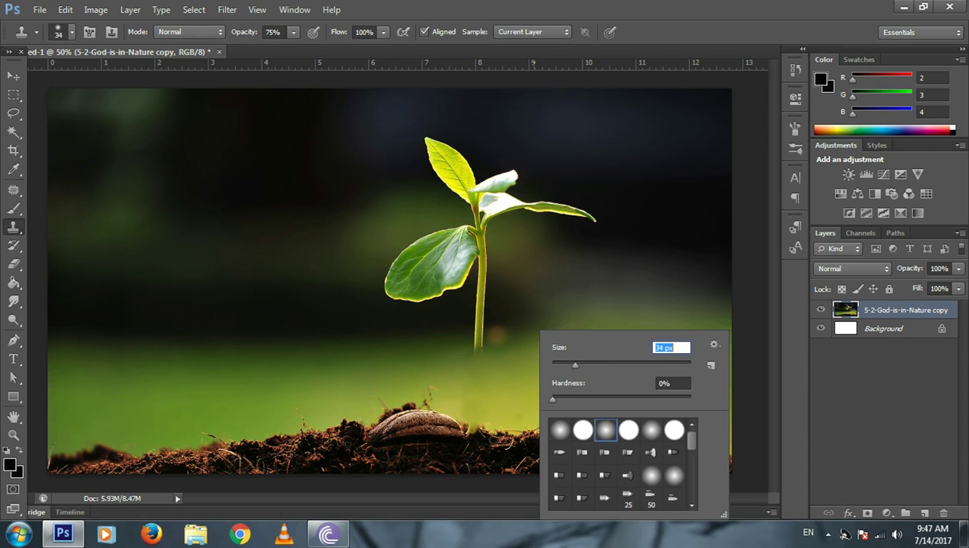
key(Return)
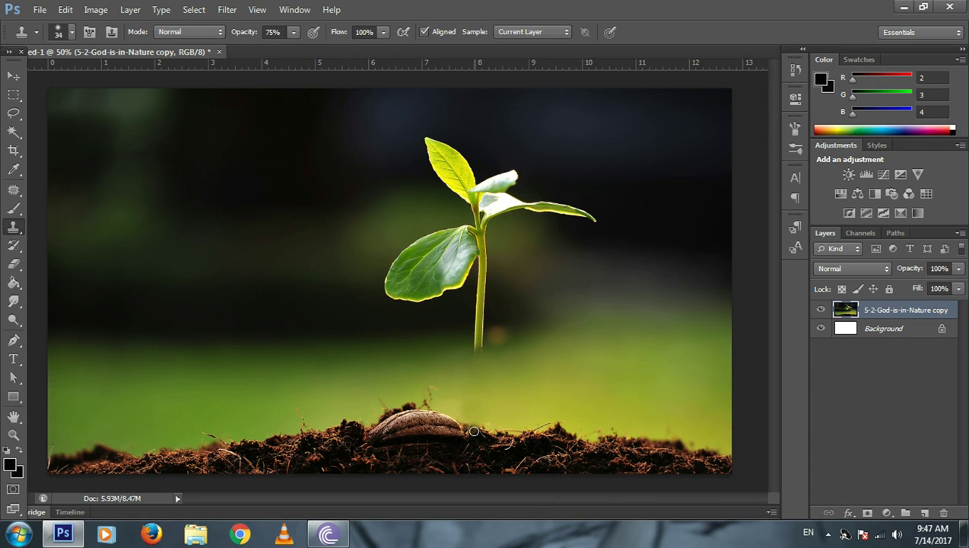
drag(471, 434, 462, 425)
drag(499, 403, 466, 416)
- Resize the clone brush to 50 px for final touch-ups
right_click(522, 388)
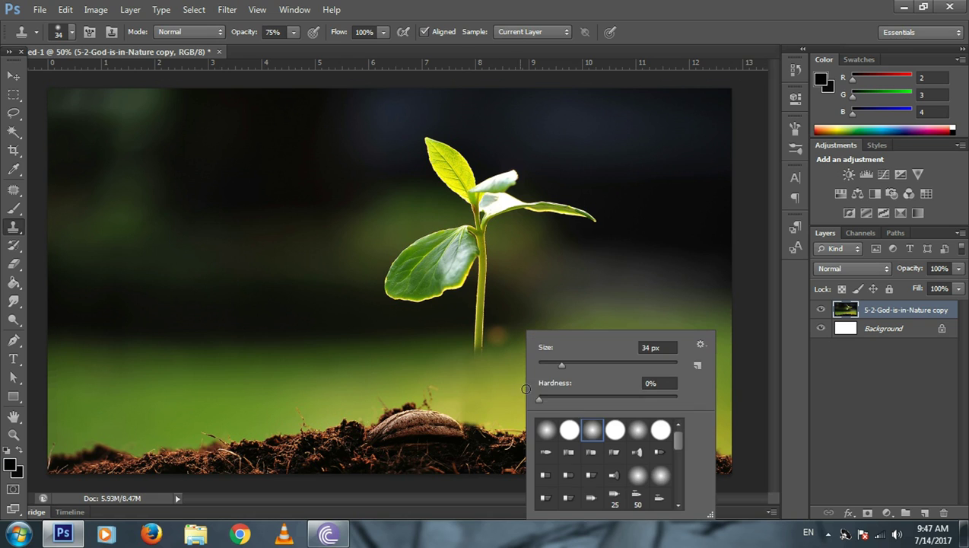
drag(573, 364, 578, 364)
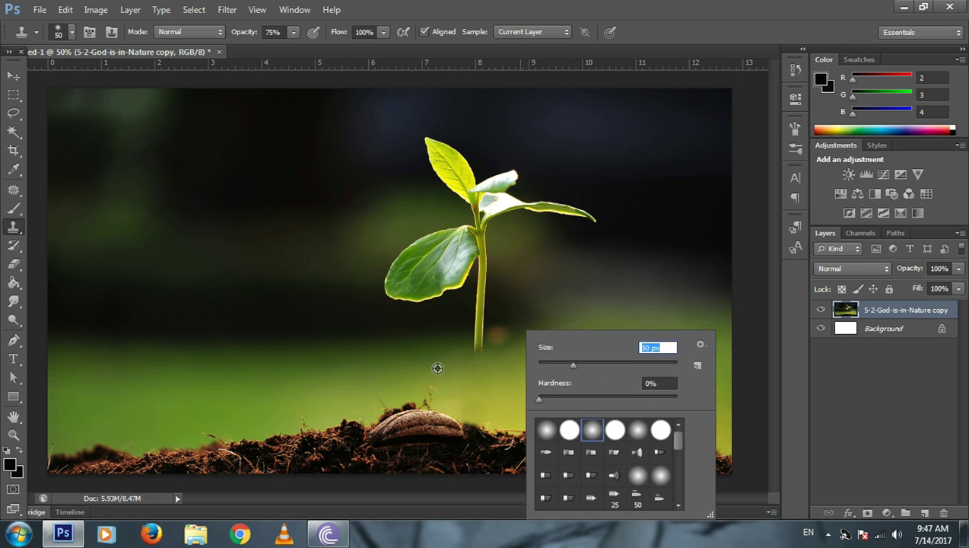
key(Return)
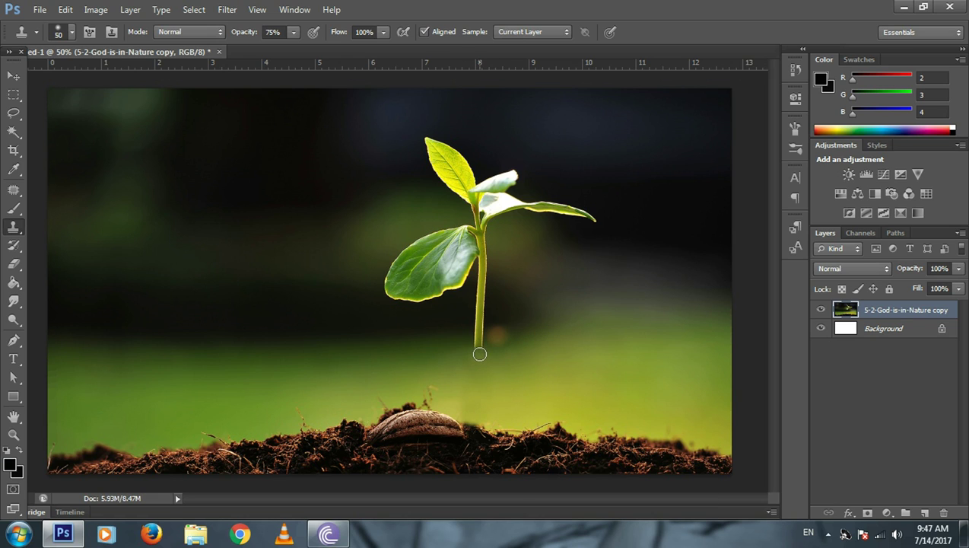